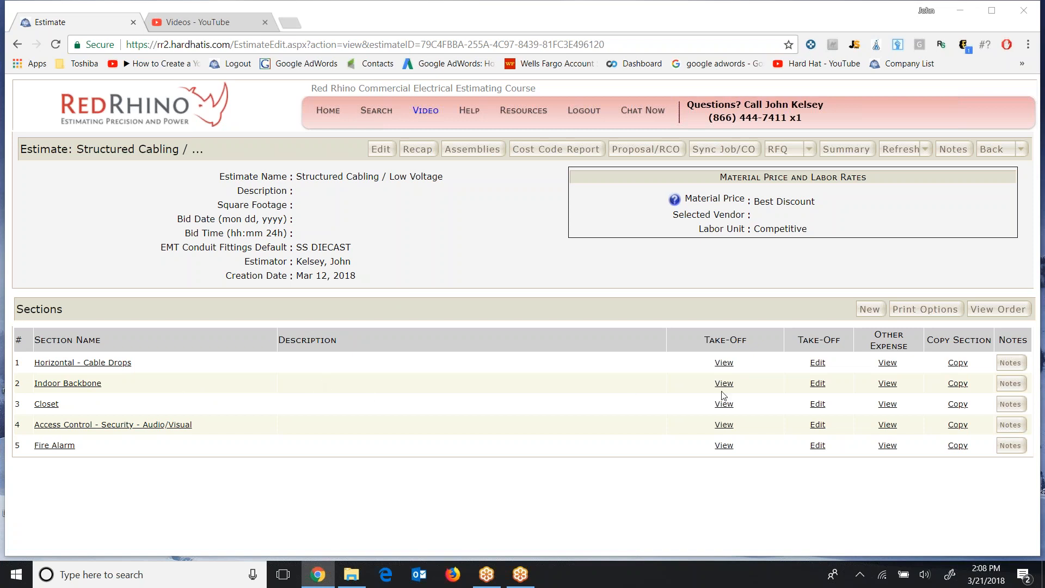
Open the Indoor Backbone section's take-off for editing and list the 50.03 - Indoor Backbone/ Riser assemblies under 300 - Structured Cabling Systems
click(816, 384)
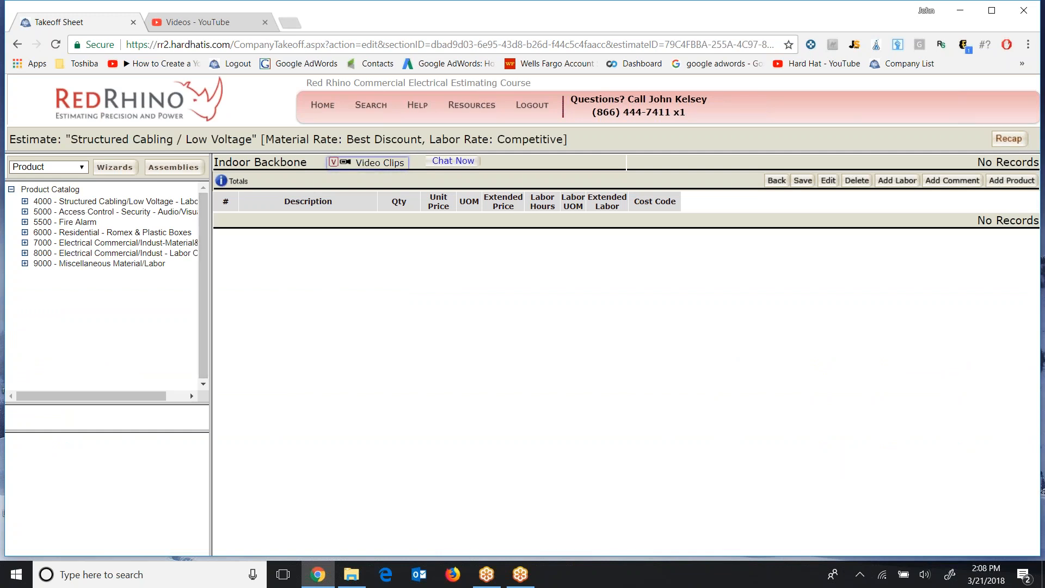
click(178, 168)
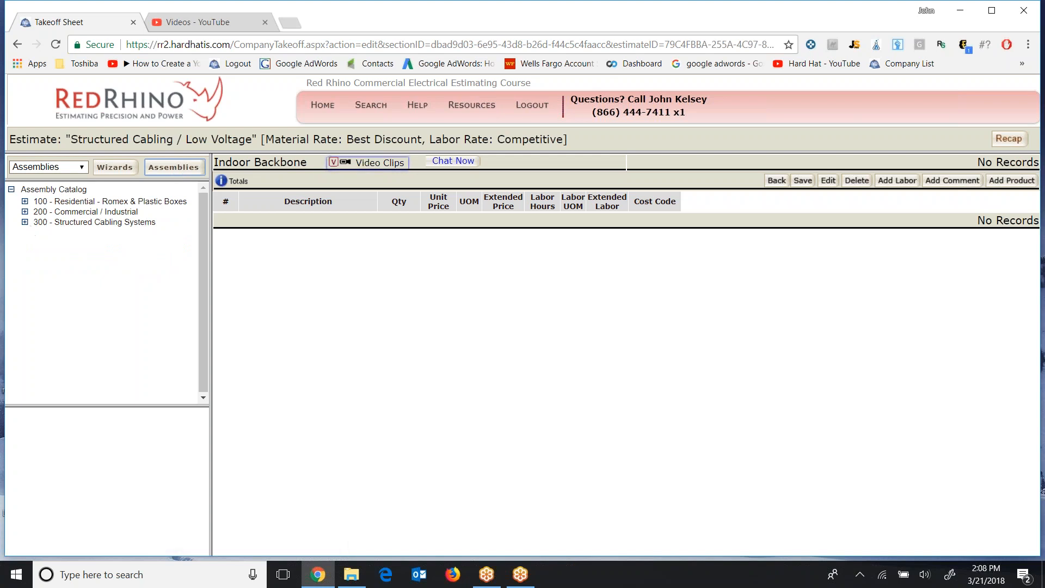
click(25, 222)
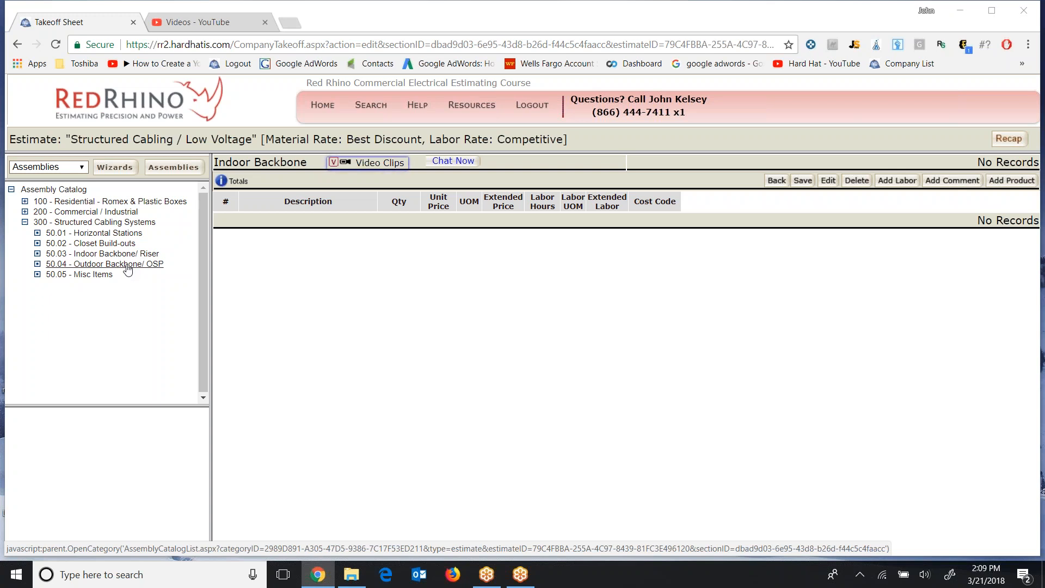
click(99, 254)
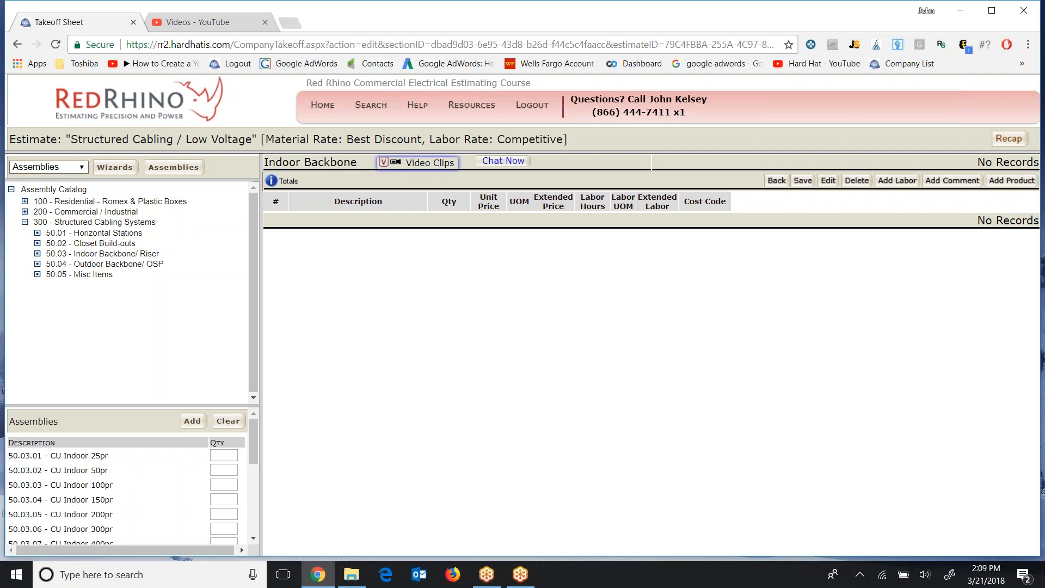
Review the indoor backbone assemblies and add 50.03.01 - CU Indoor 25pr to the take-off
drag(254, 445, 254, 482)
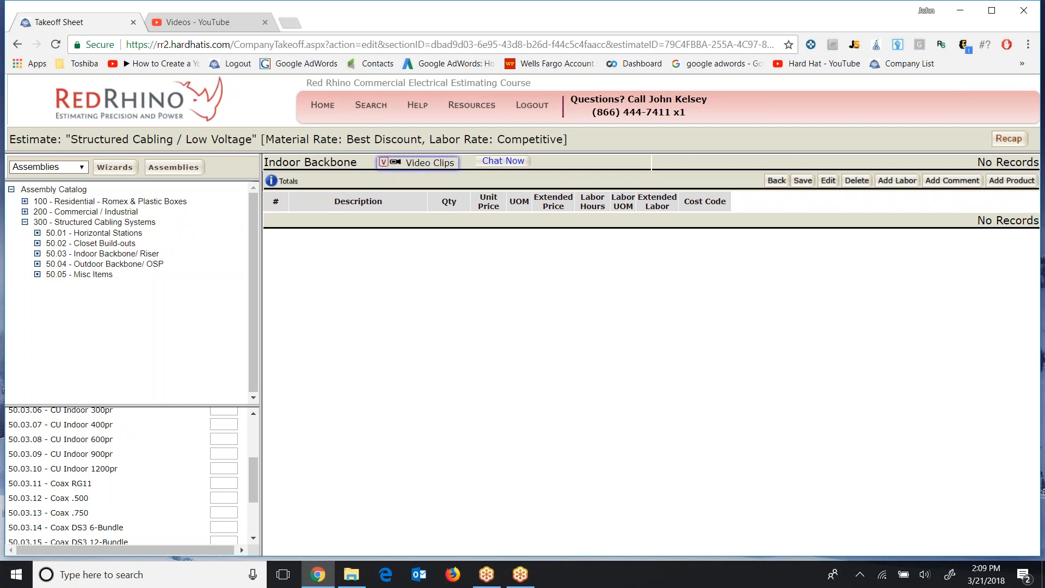
drag(251, 485, 247, 504)
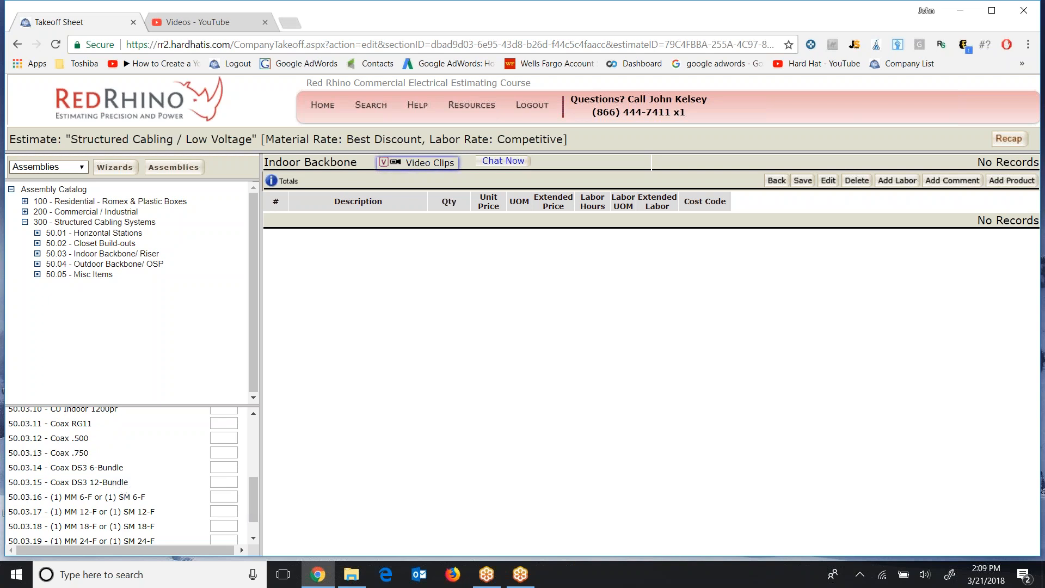
drag(249, 496, 247, 510)
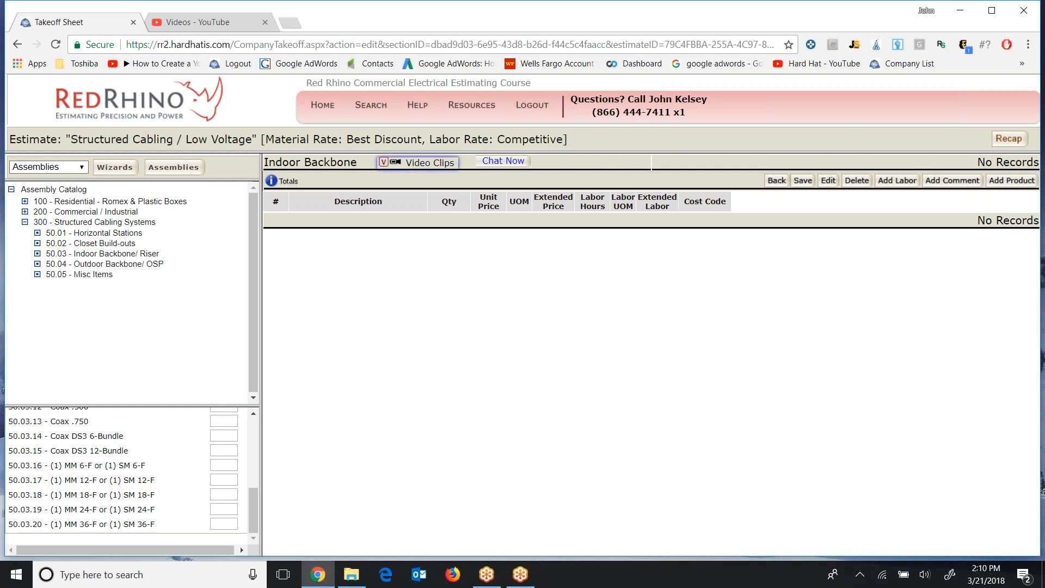
drag(249, 511, 250, 430)
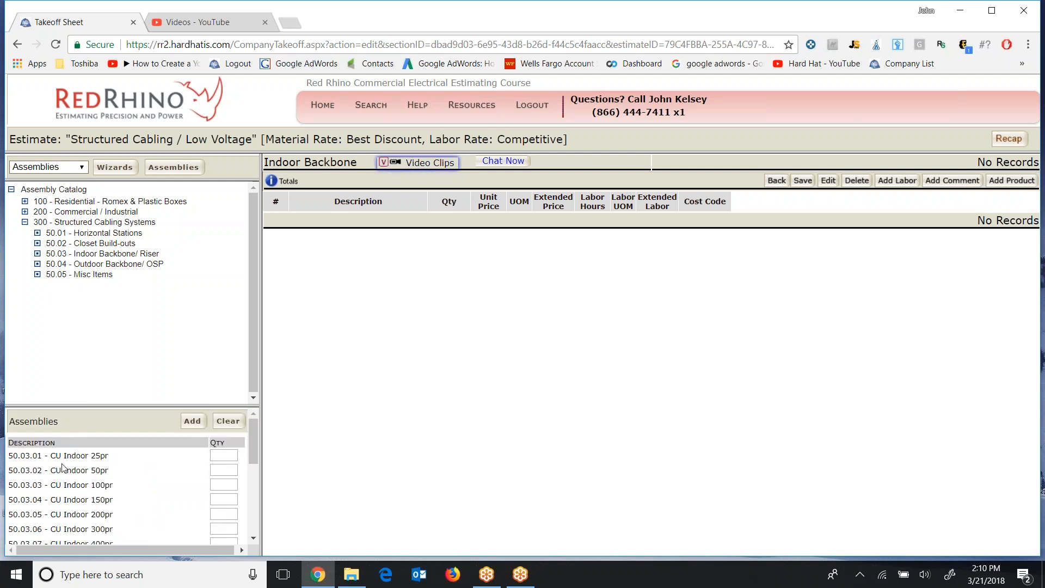
click(224, 455)
click(192, 420)
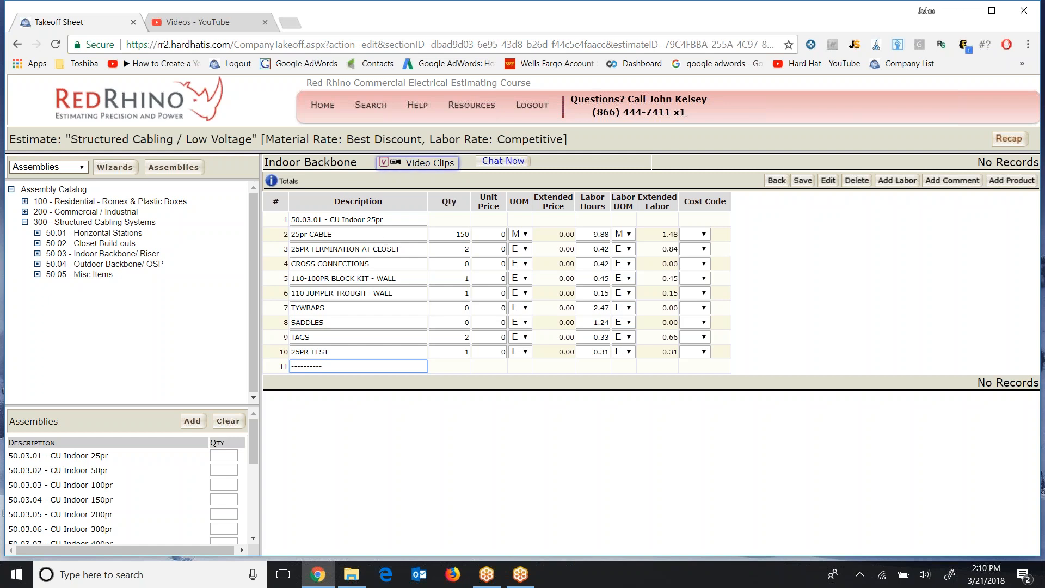
Set the 25pr CABLE quantity to 175 and the CROSS CONNECTIONS quantity to 1, and save the take-off
click(454, 237)
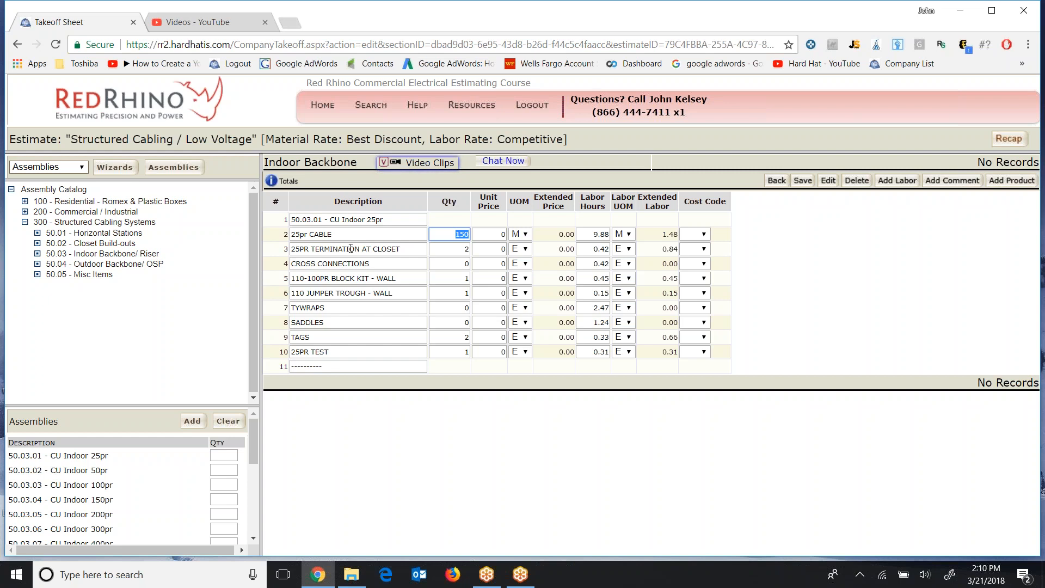
click(443, 235)
drag(442, 234, 473, 238)
text(17)
double_click(458, 263)
text(1)
click(801, 182)
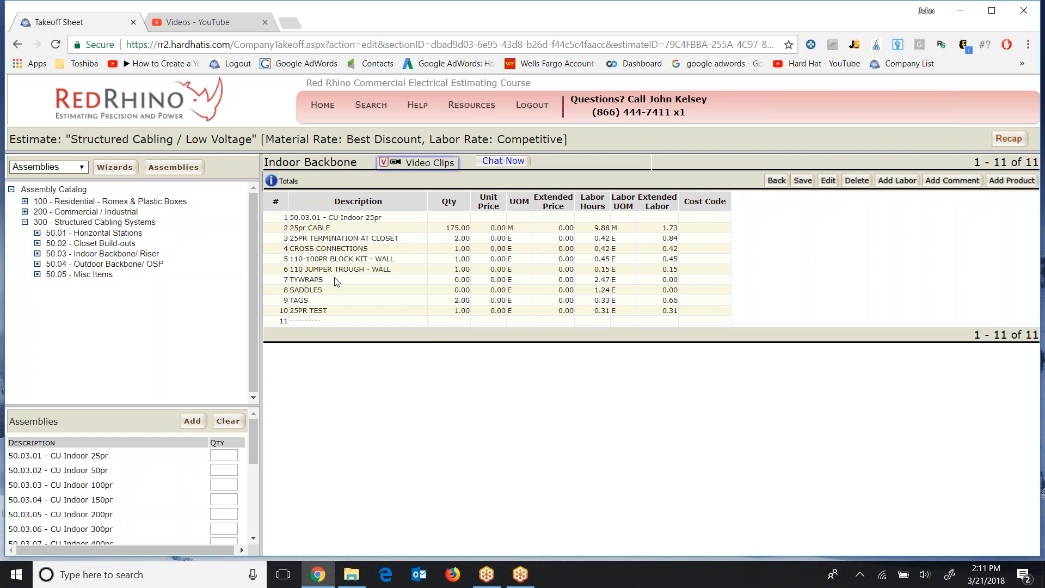
Delete the TYWRAPS and SADDLES rows from the take-off and save it
drag(338, 281, 338, 295)
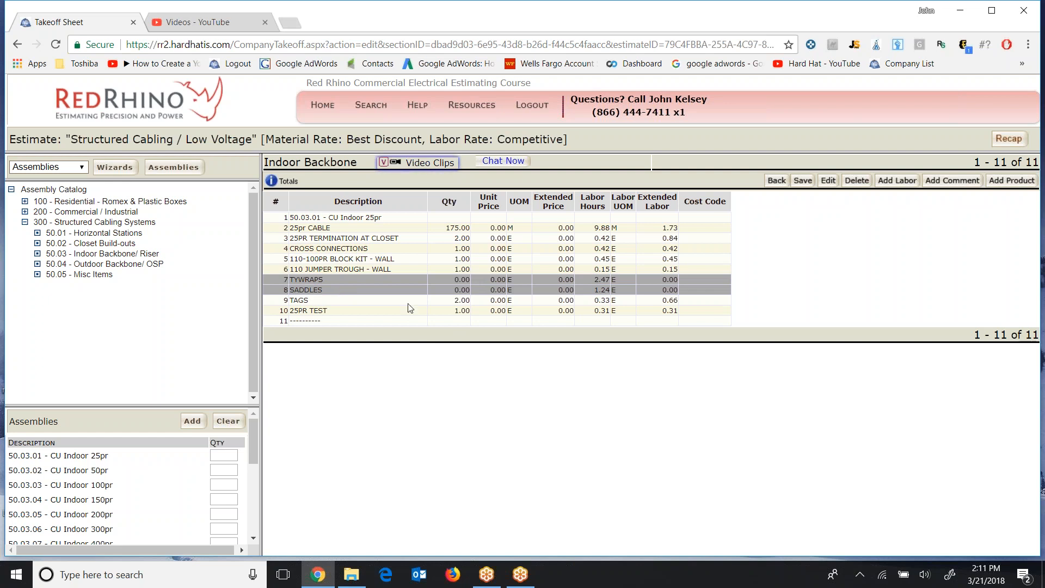
click(856, 180)
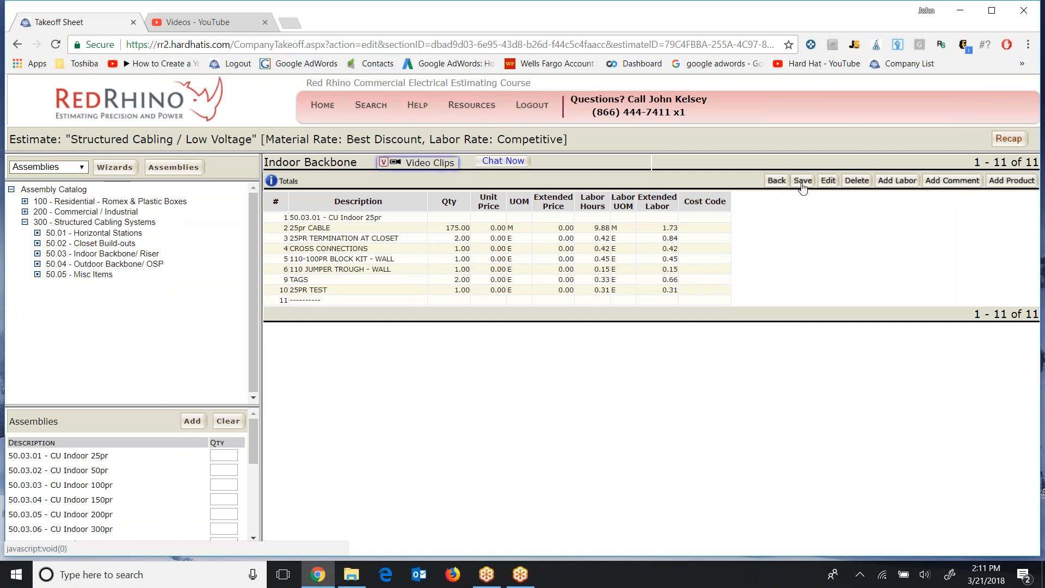
click(809, 184)
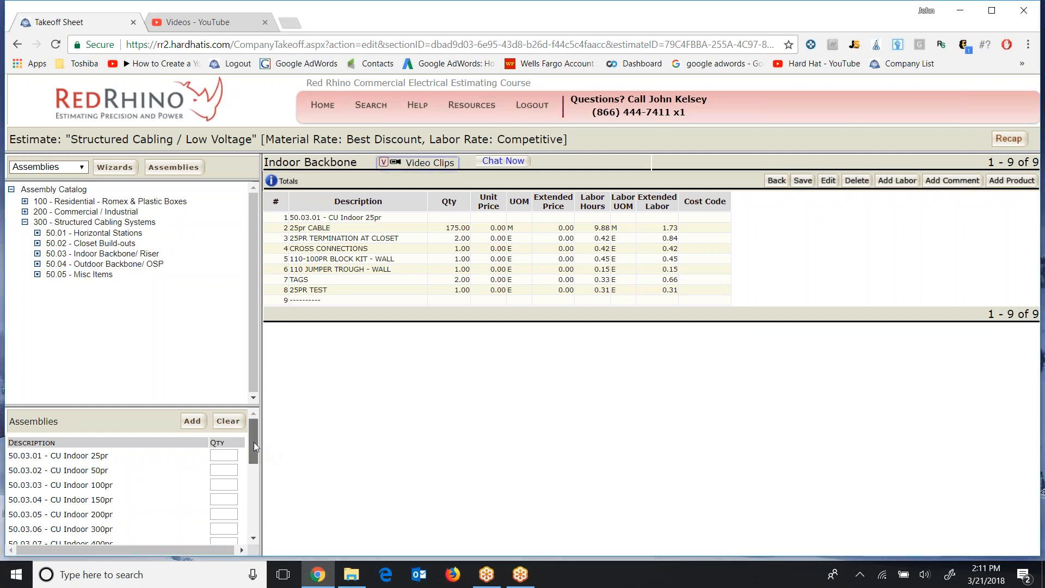
Add the 50.03.16 - (1) MM 6-F or (1) SM 6-F assembly to the take-off and save it
drag(254, 442, 253, 514)
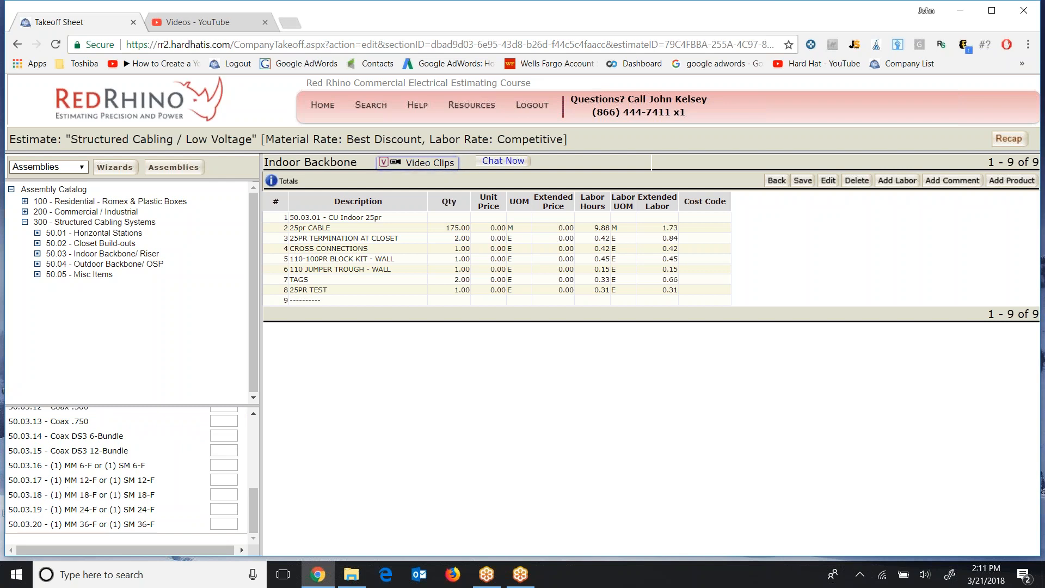
click(218, 465)
drag(254, 509, 252, 428)
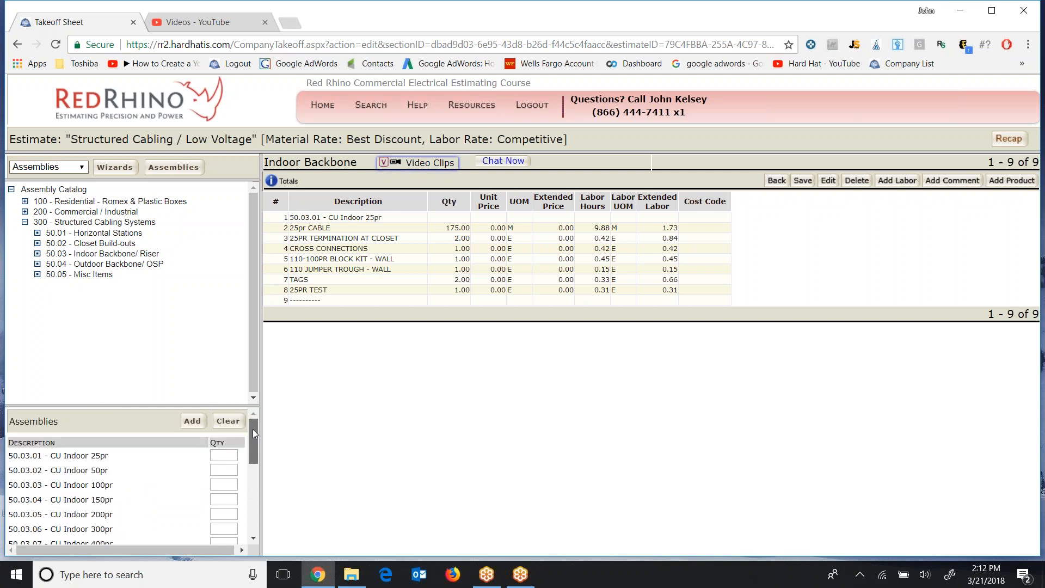
click(203, 425)
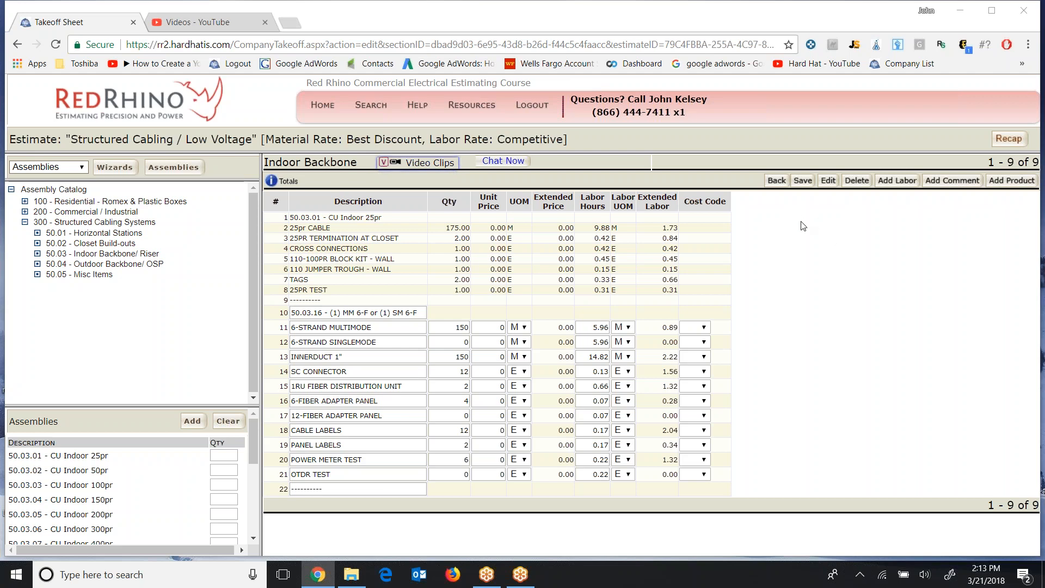
click(802, 182)
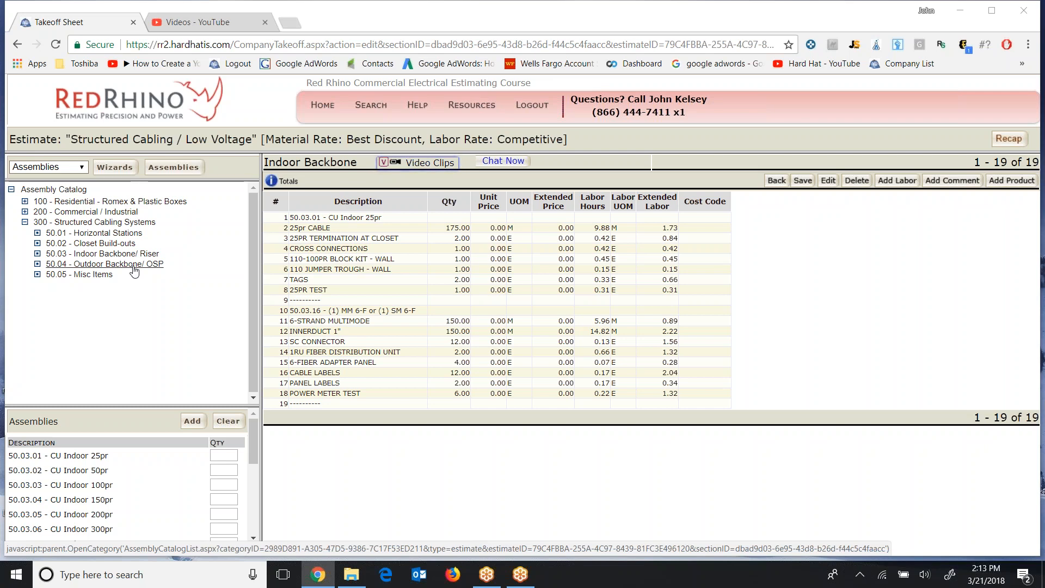
Add one 50.05.16 - Misc Fire Stopping assembly from the 50.05 - Misc Items category to the take-off
click(132, 266)
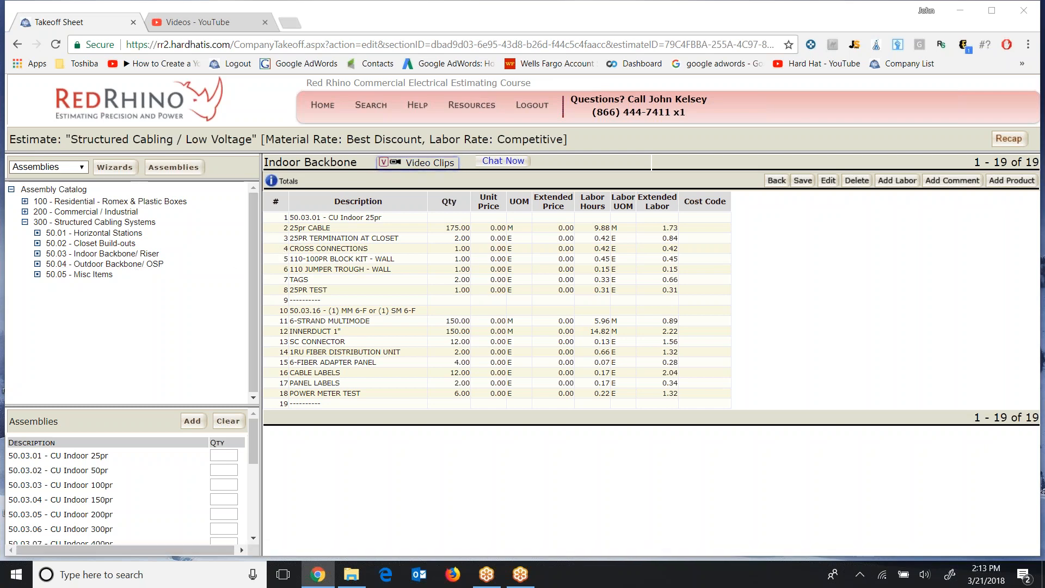
click(81, 274)
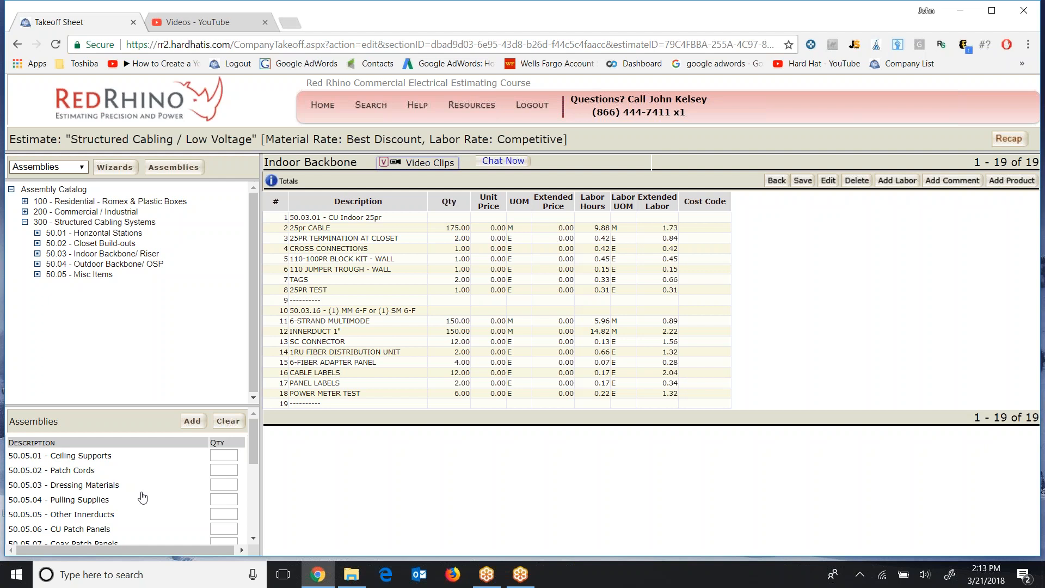
scroll(139, 494, down, 1)
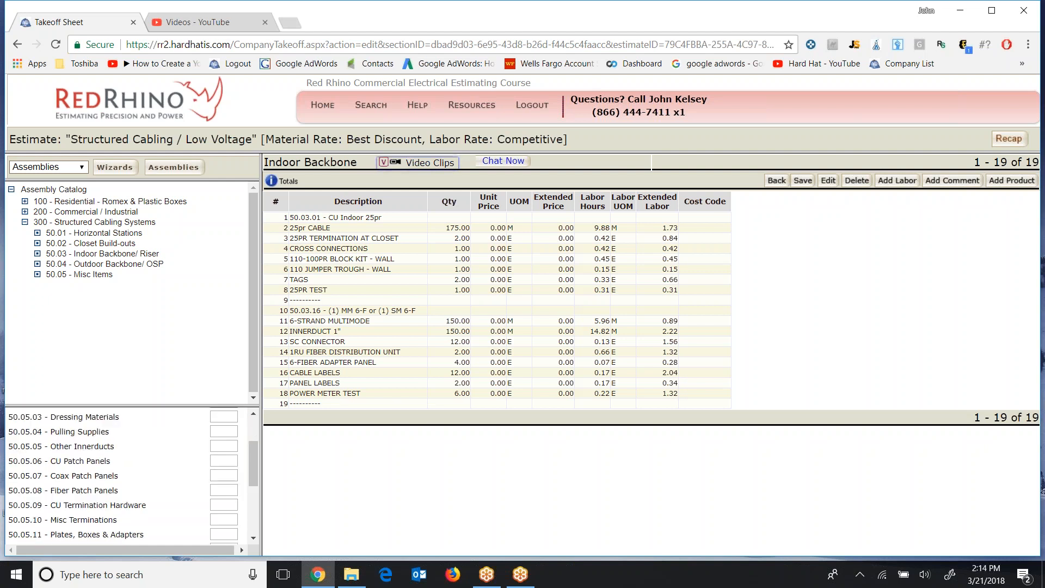
scroll(125, 476, down, 1)
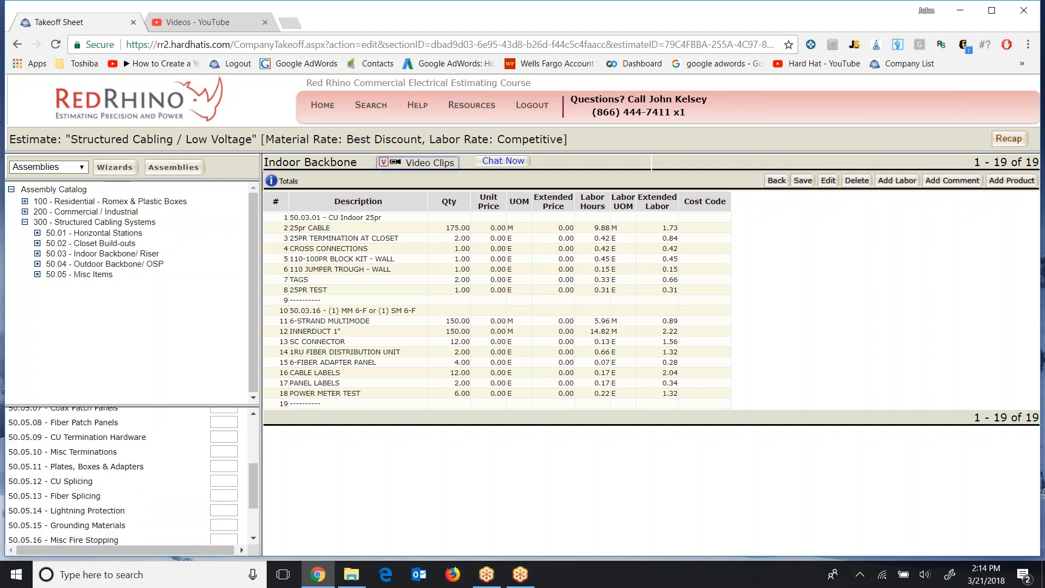
scroll(125, 473, down, 2)
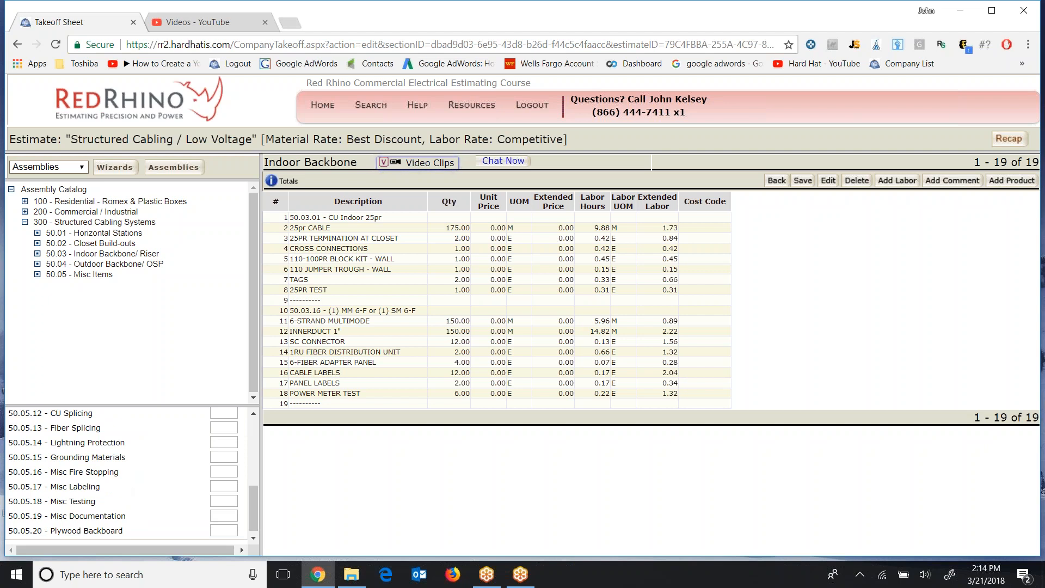
click(236, 471)
text(1)
scroll(253, 506, up, 5)
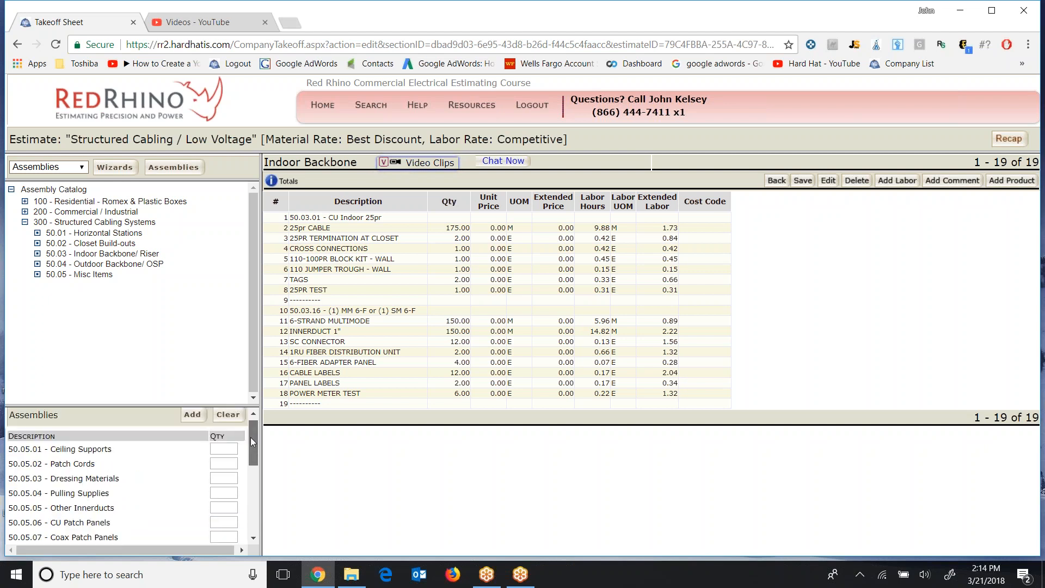
click(192, 420)
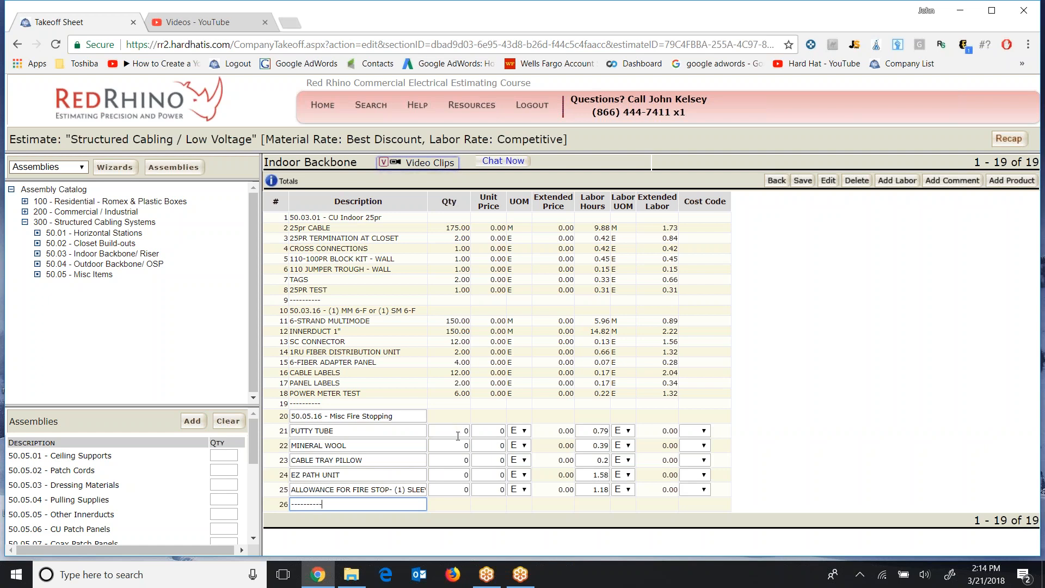
Set the fire stopping quantities to 6 for CABLE TRAY PILLOW and 2 for PUTTY TUBE, and save the take-off
click(460, 431)
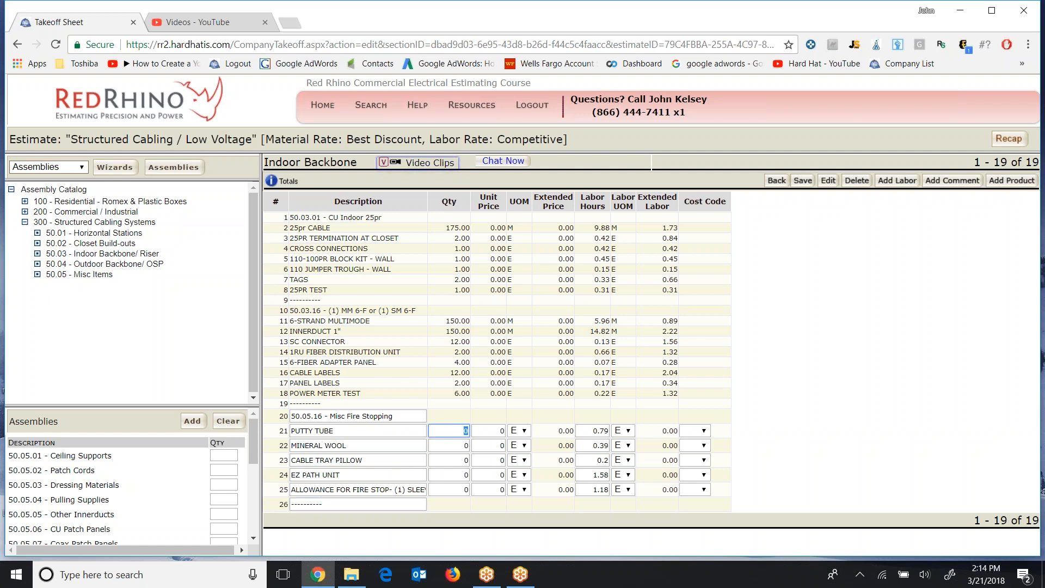
click(459, 462)
text(6)
click(452, 430)
text(2)
click(803, 180)
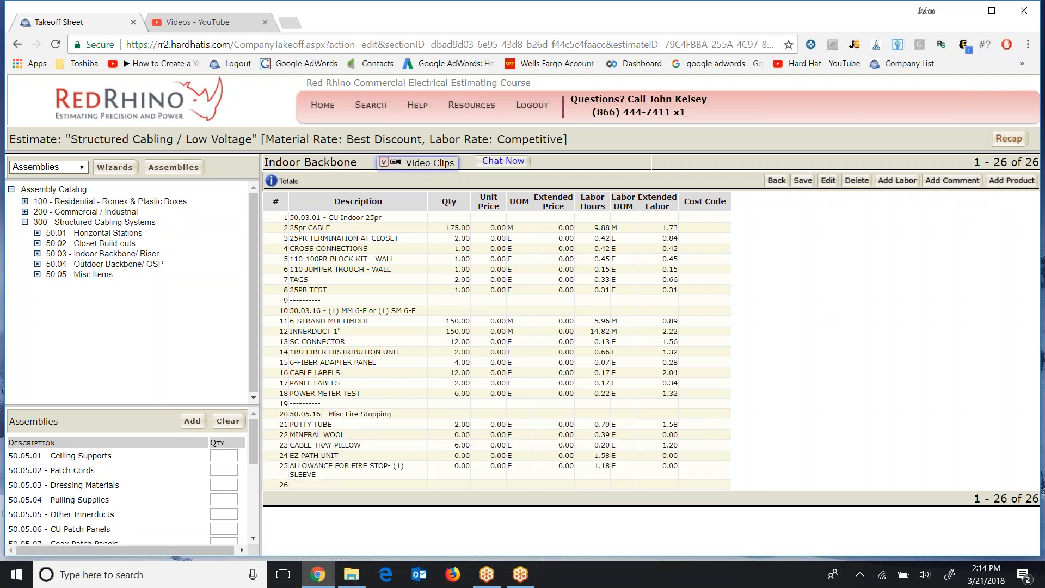